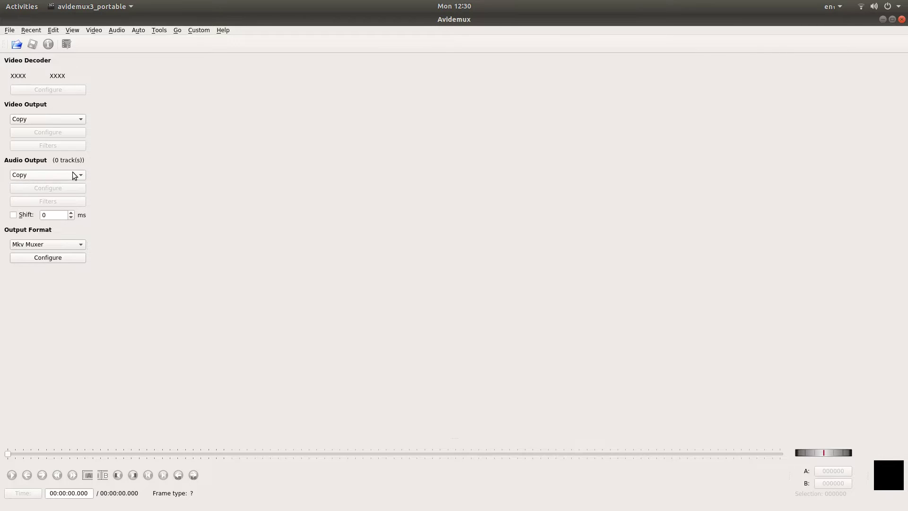
Step: Set the video encoder to Mpeg4 AVC (x264) and the audio encoder to MP3 (lame)
{"action": "left_click", "coordinate": [46, 117]}
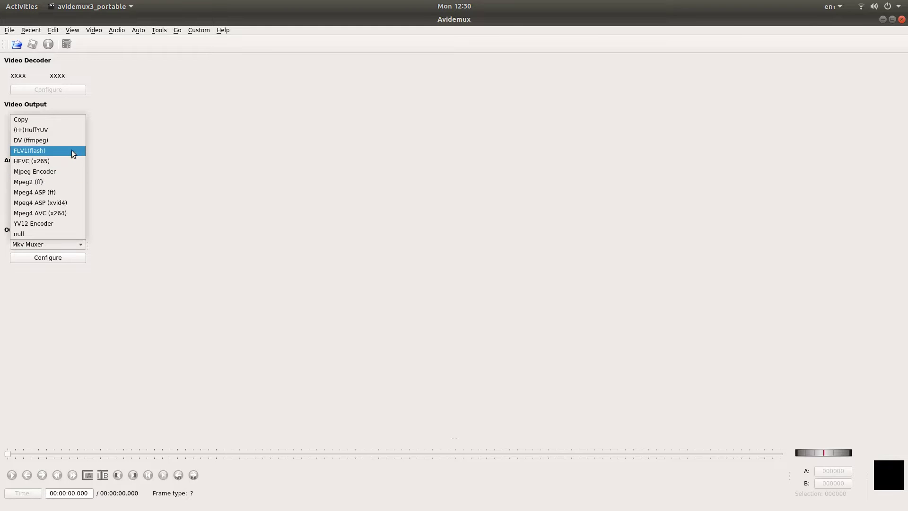
{"action": "left_click", "coordinate": [64, 213]}
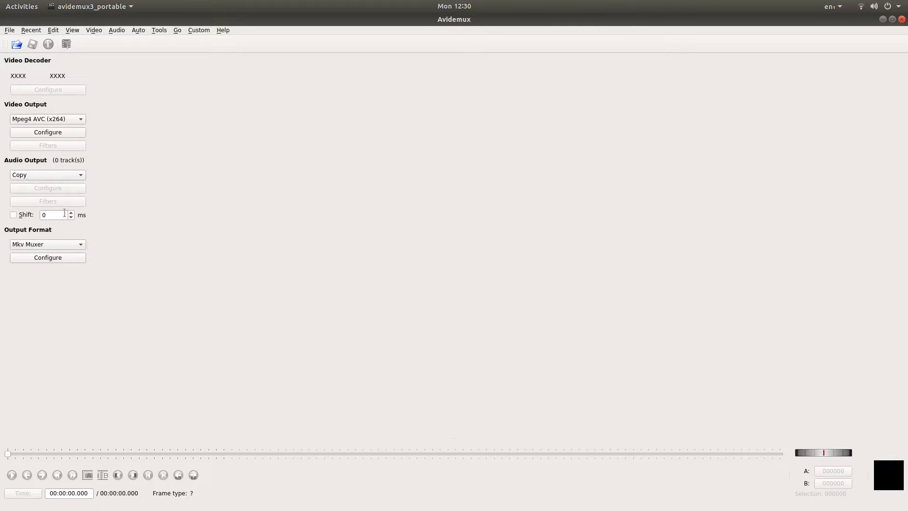
{"action": "left_click", "coordinate": [29, 175]}
{"action": "left_click", "coordinate": [29, 175]}
{"action": "left_click", "coordinate": [28, 175]}
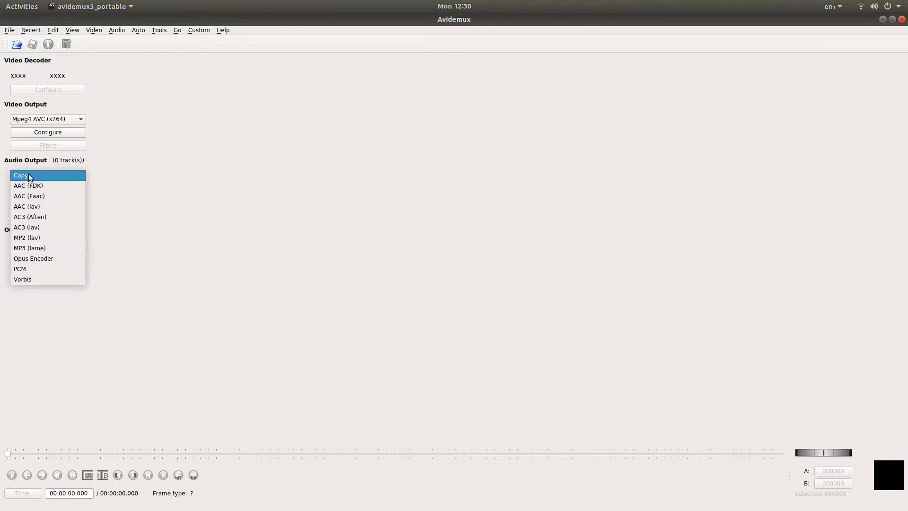
{"action": "left_click", "coordinate": [27, 248]}
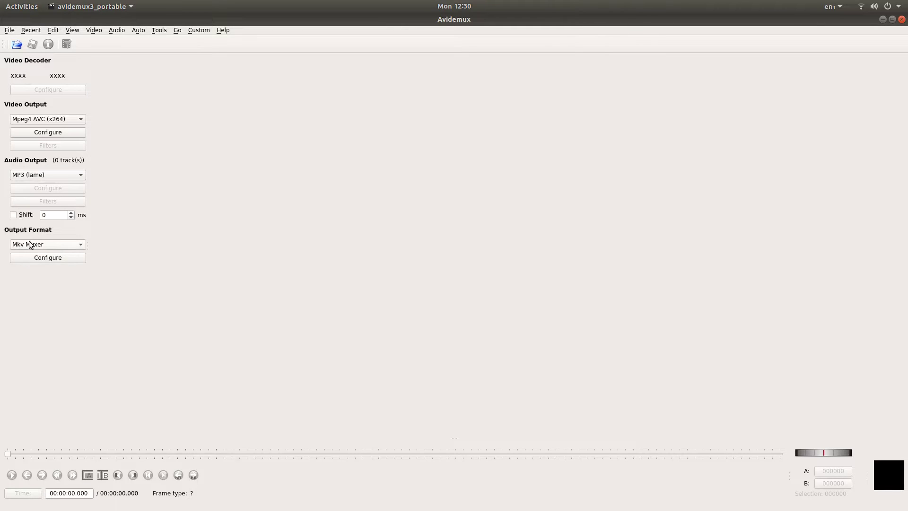
{"action": "left_click", "coordinate": [39, 244]}
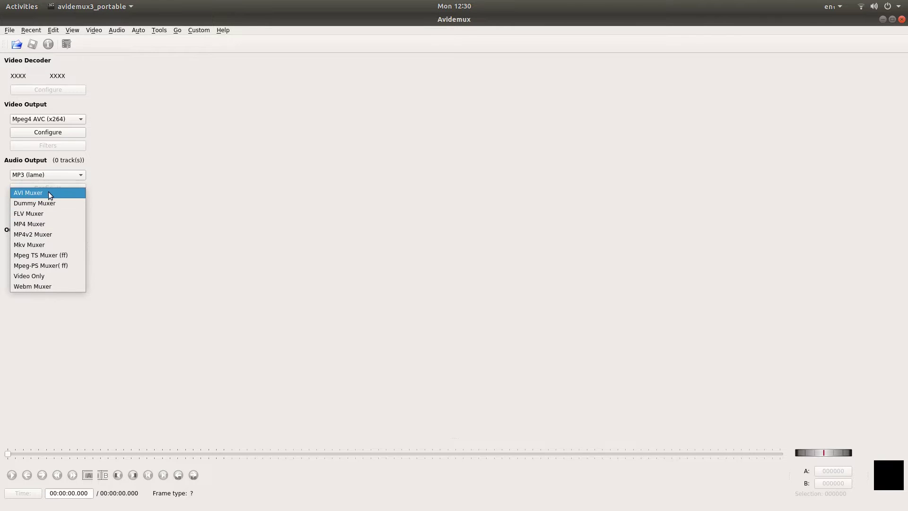
Step: Choose MP4 Muxer as the output format, then cancel the Open Video file chooser
{"action": "left_click", "coordinate": [53, 224]}
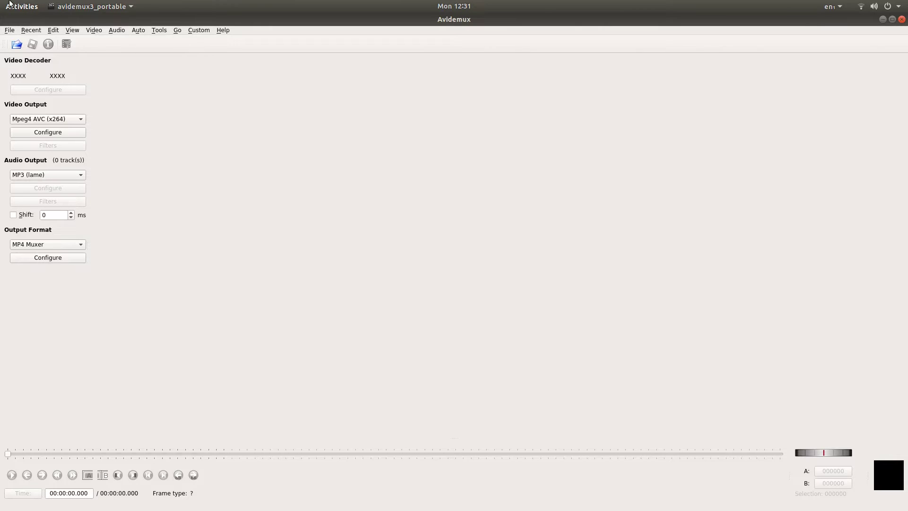
{"action": "left_click", "coordinate": [14, 43]}
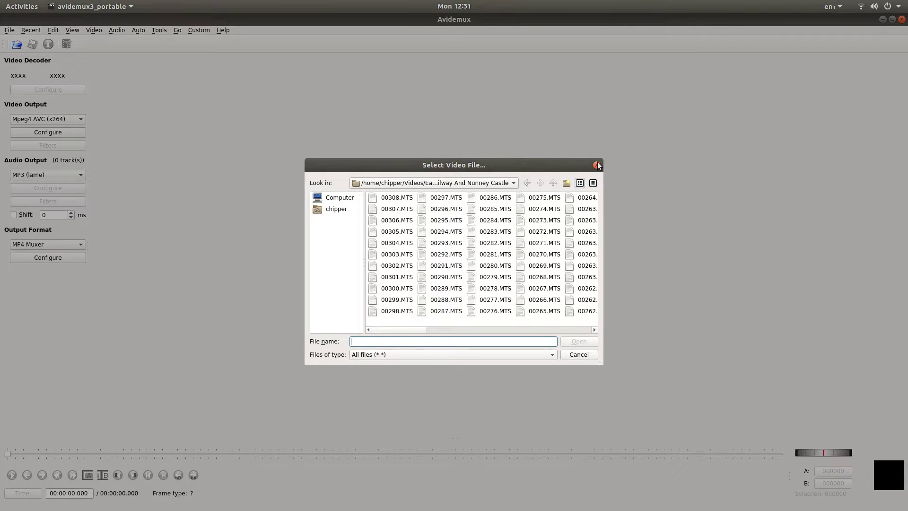
{"action": "left_click", "coordinate": [597, 166]}
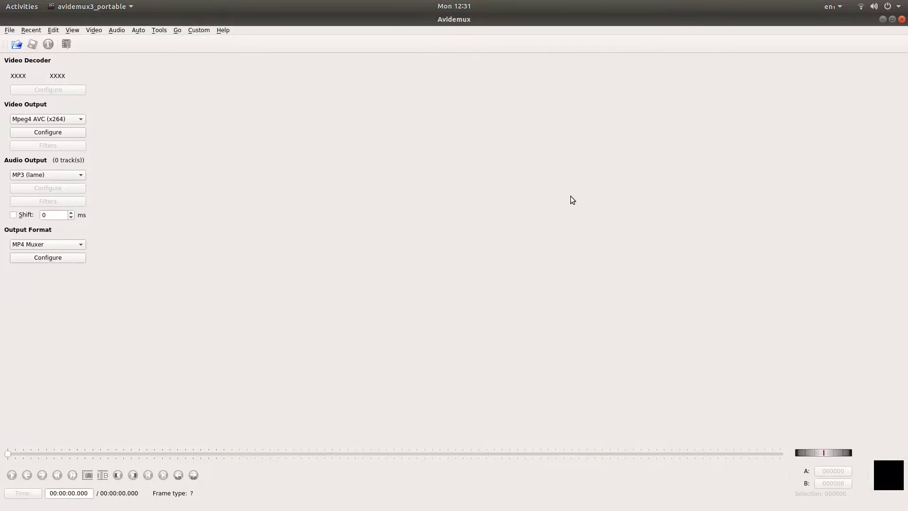
Step: Bring the FOR EDITING folder window forward, restore it and centre it over Avidemux
{"action": "mouse_move", "coordinate": [1, 77]}
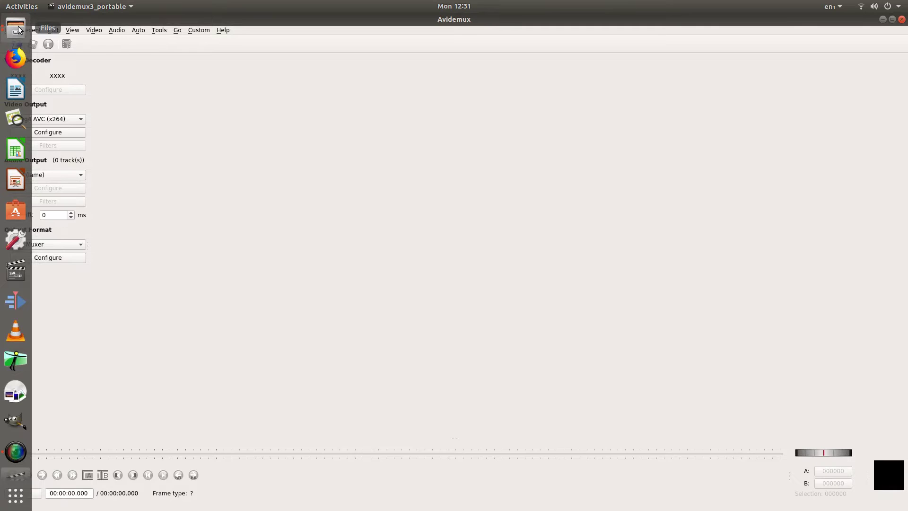
{"action": "left_click", "coordinate": [17, 29]}
{"action": "left_click", "coordinate": [82, 137]}
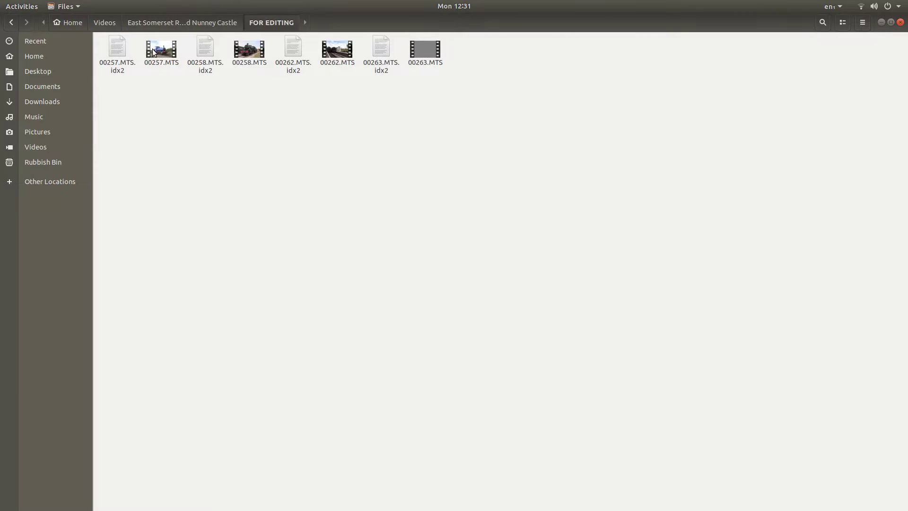
{"action": "left_click", "coordinate": [891, 22]}
{"action": "left_click_drag", "start_coordinate": [195, 357], "coordinate": [442, 214]}
Step: Select 00257.MTS, 00262.MTS, 00258.MTS and 00263.MTS and drag them into Avidemux
{"action": "left_click", "coordinate": [428, 245]}
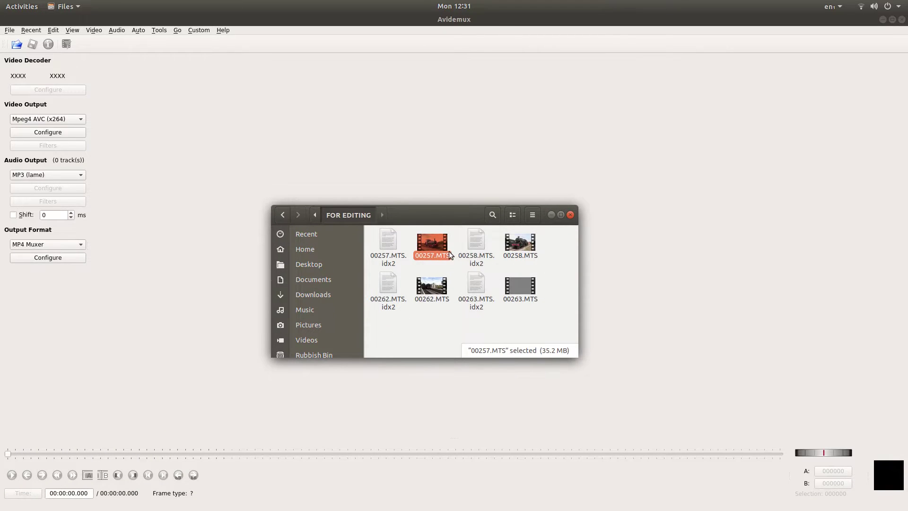
{"action": "left_click", "coordinate": [428, 282], "text": "ctrl"}
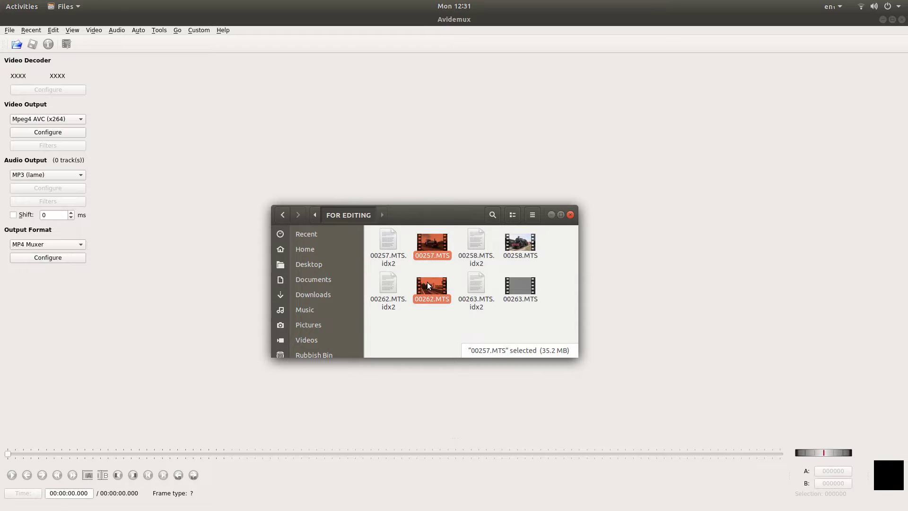
{"action": "left_click", "coordinate": [505, 256], "text": "ctrl"}
{"action": "left_click", "coordinate": [513, 297], "text": "ctrl"}
{"action": "left_click_drag", "start_coordinate": [431, 245], "coordinate": [140, 122]}
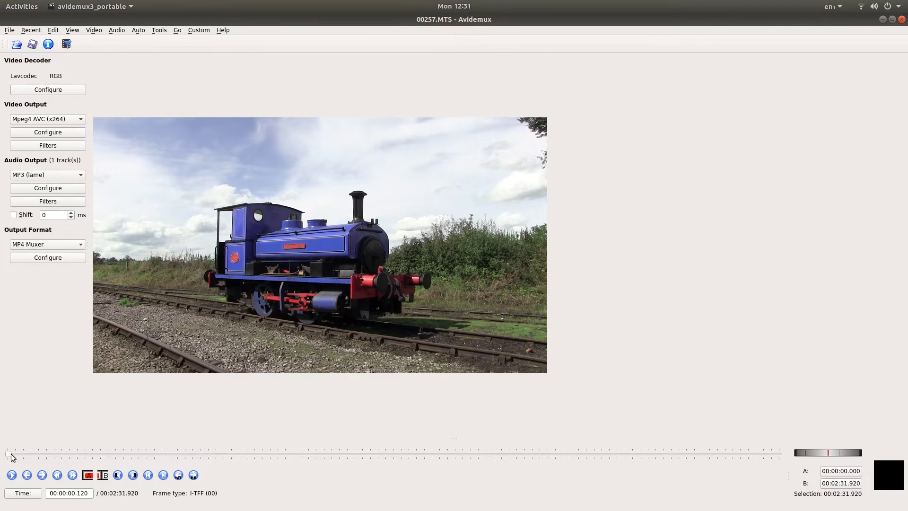
Step: Scrub through the 00:02:31.920 railway footage, then return to the very beginning
{"action": "left_click_drag", "start_coordinate": [10, 453], "coordinate": [127, 452]}
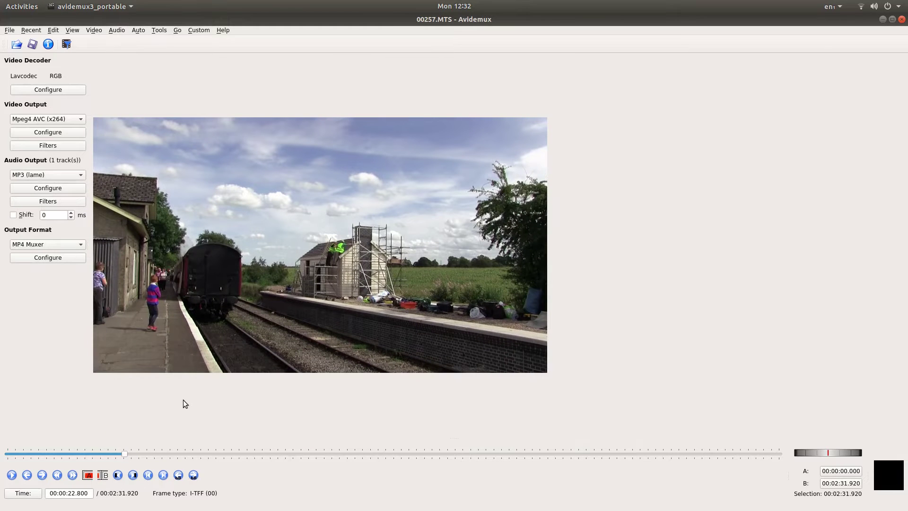
{"action": "left_click_drag", "start_coordinate": [127, 455], "coordinate": [22, 457]}
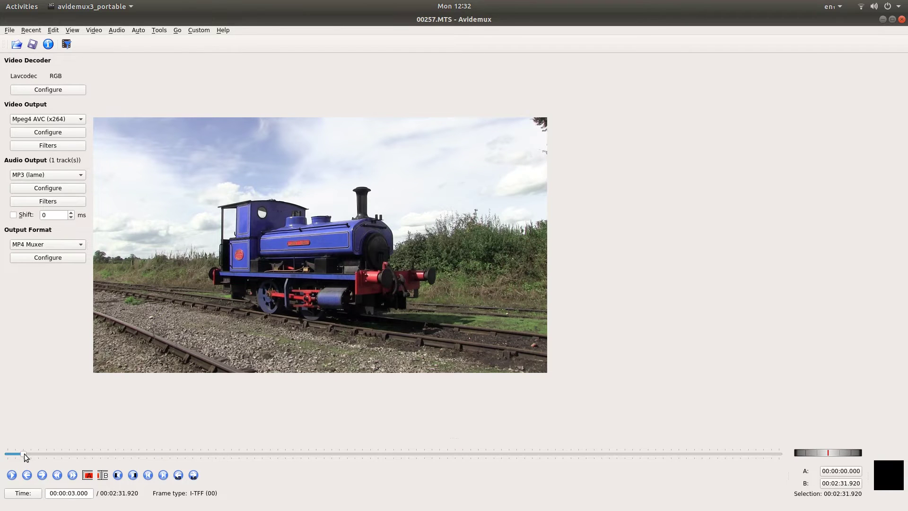
{"action": "left_click_drag", "start_coordinate": [24, 453], "coordinate": [1, 456]}
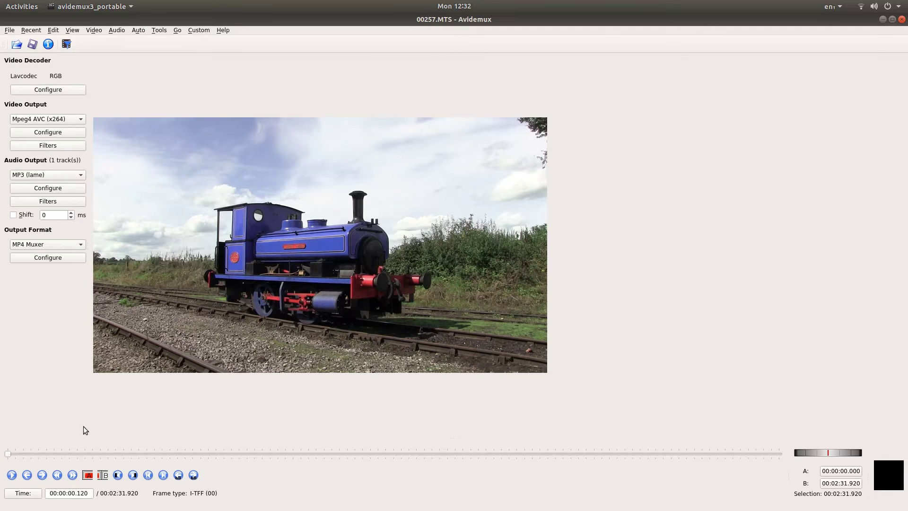
Step: Mark 0.120 s to 2.560 s and cut that opening out, leaving 00:02:29.360
{"action": "left_click", "coordinate": [88, 476]}
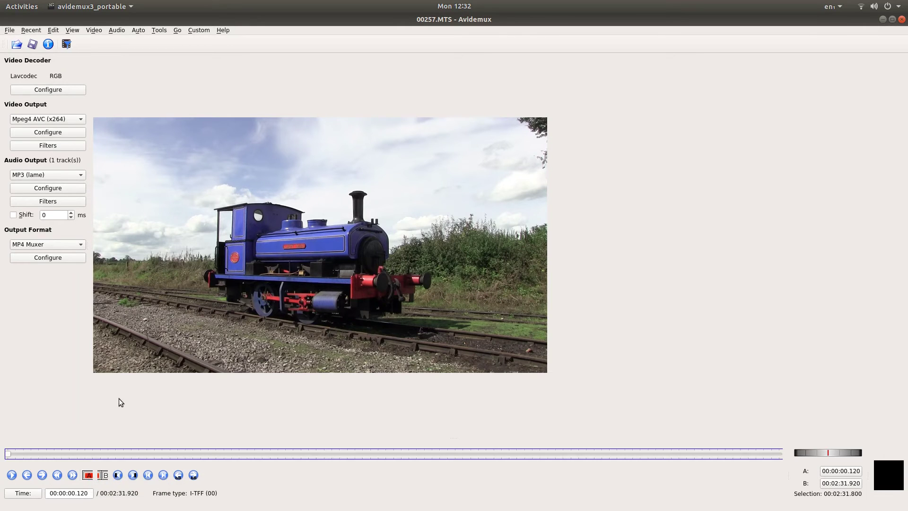
{"action": "left_click", "coordinate": [11, 476]}
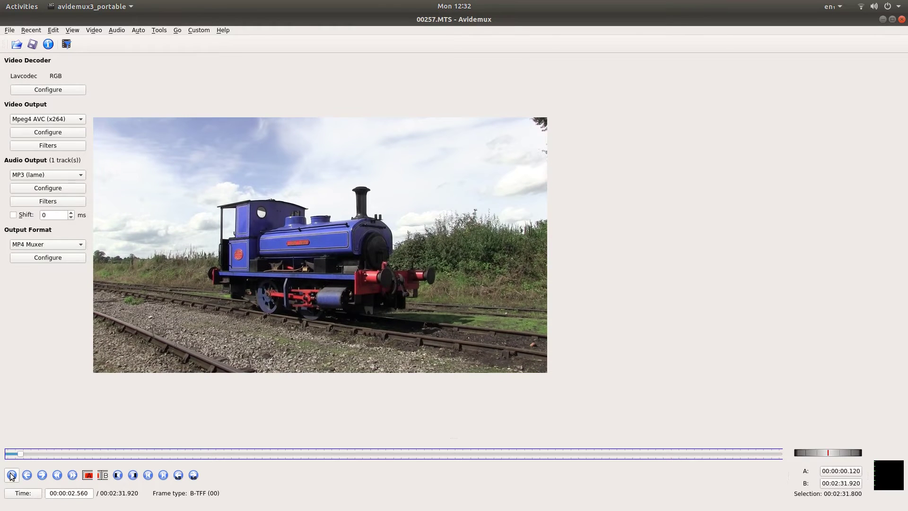
{"action": "left_click", "coordinate": [103, 475]}
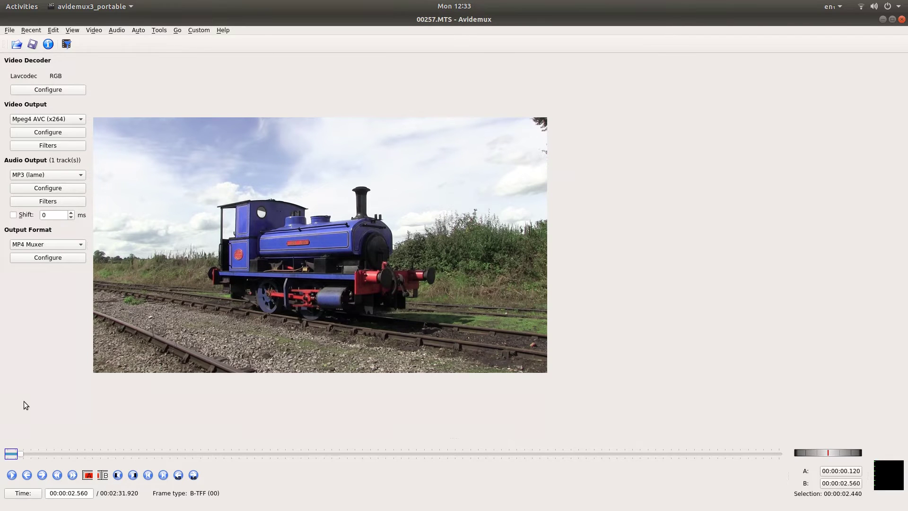
{"action": "key", "text": "ctrl+x"}
Step: Mark 00:00:06.200 to 00:00:13.460 and cut that section, leaving 00:02:22.100
{"action": "left_click_drag", "start_coordinate": [12, 454], "coordinate": [44, 453]}
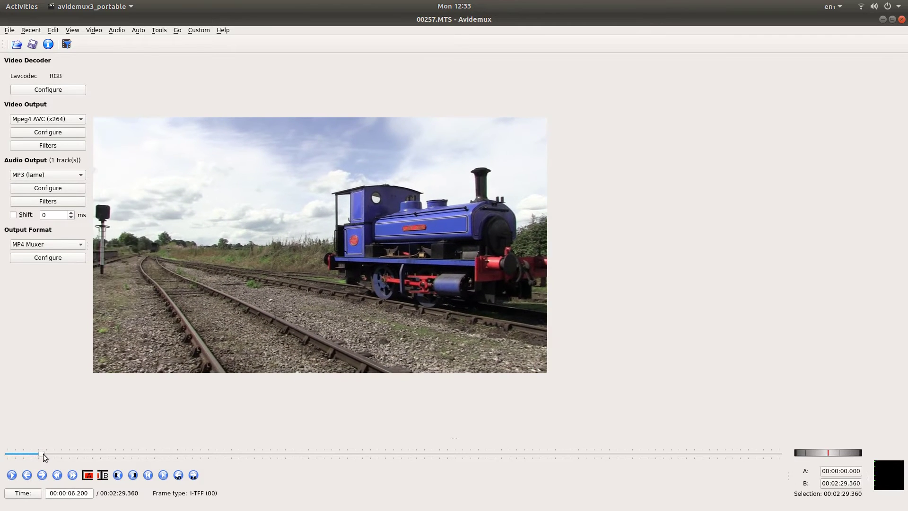
{"action": "left_click", "coordinate": [87, 477]}
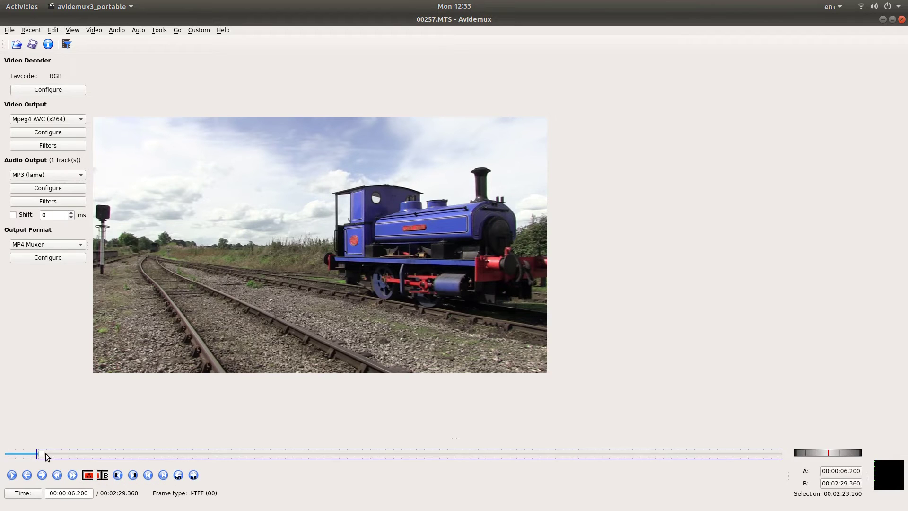
{"action": "left_click_drag", "start_coordinate": [43, 453], "coordinate": [81, 452]}
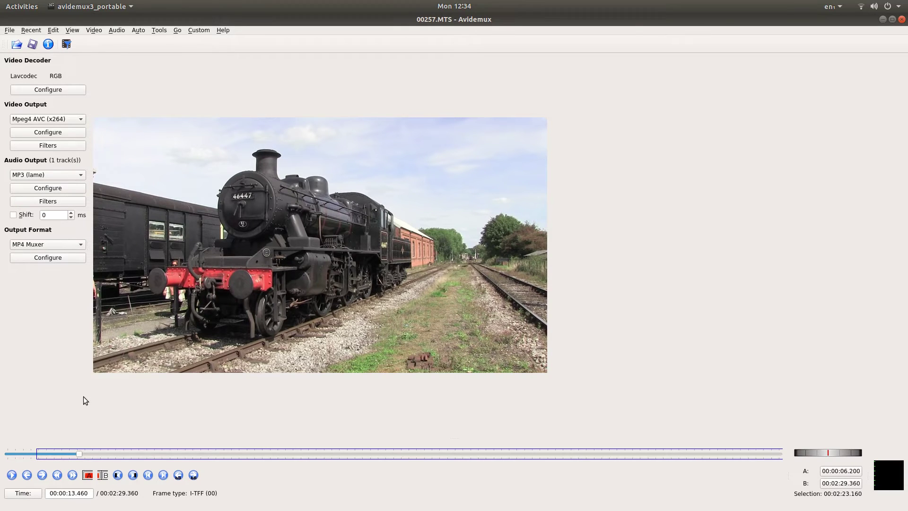
{"action": "left_click", "coordinate": [104, 475]}
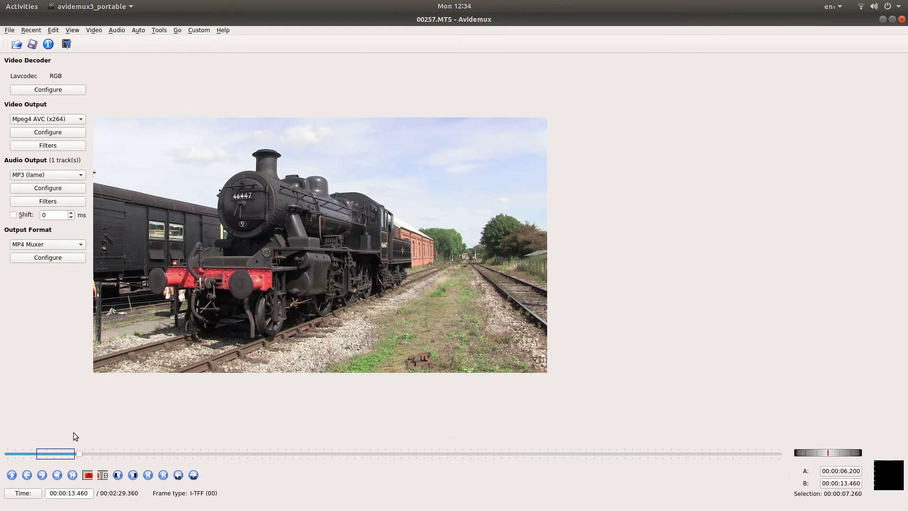
{"action": "key", "text": "ctrl+x"}
Step: Mark 00:00:10.040 to 00:00:36.500 at the station scene and cut that span out
{"action": "left_click_drag", "start_coordinate": [41, 454], "coordinate": [64, 453]}
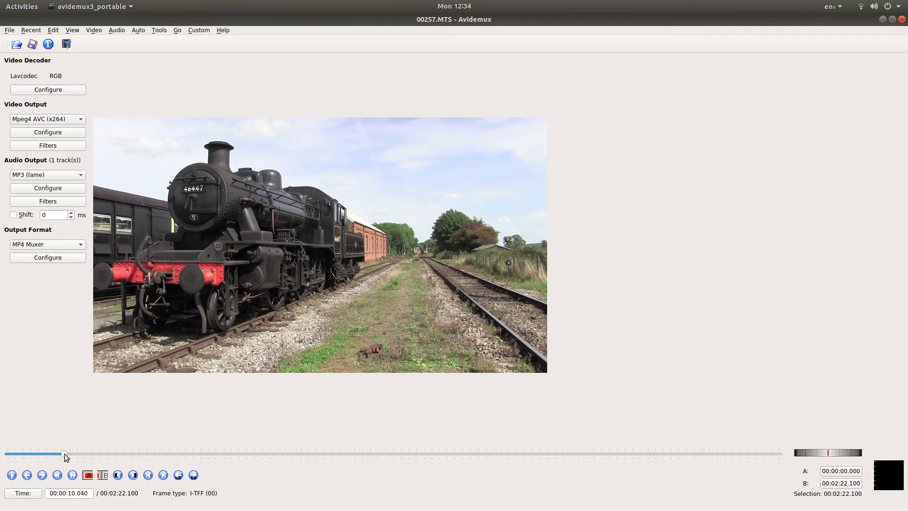
{"action": "left_click", "coordinate": [88, 477]}
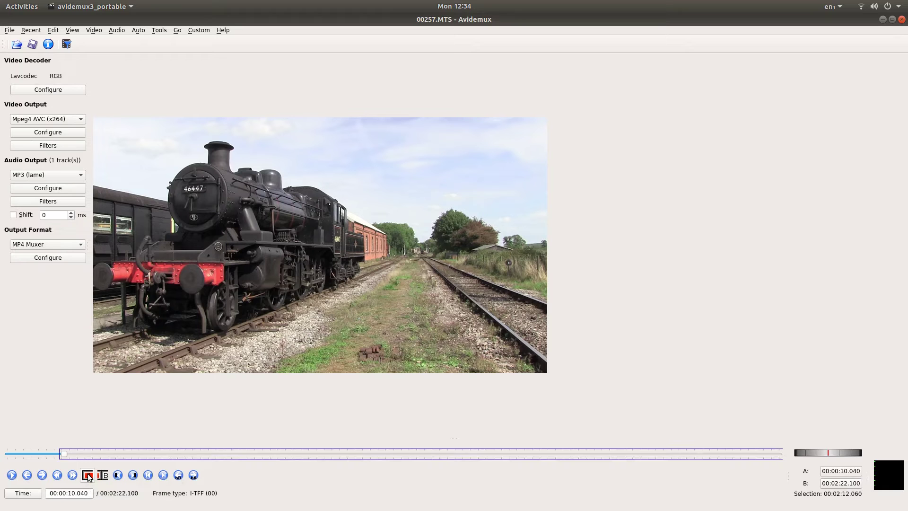
{"action": "left_click", "coordinate": [72, 453]}
{"action": "left_click_drag", "start_coordinate": [72, 454], "coordinate": [206, 450]}
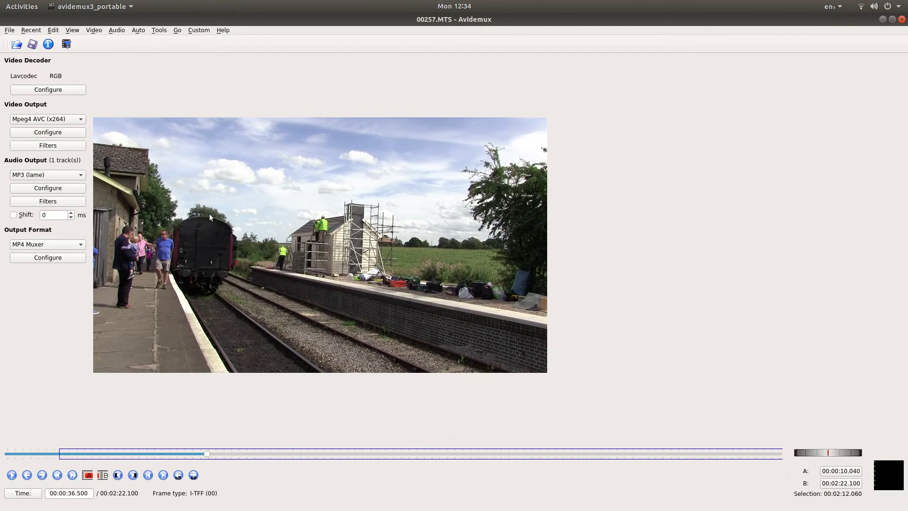
{"action": "left_click", "coordinate": [103, 475]}
{"action": "key", "text": "ctrl+x"}
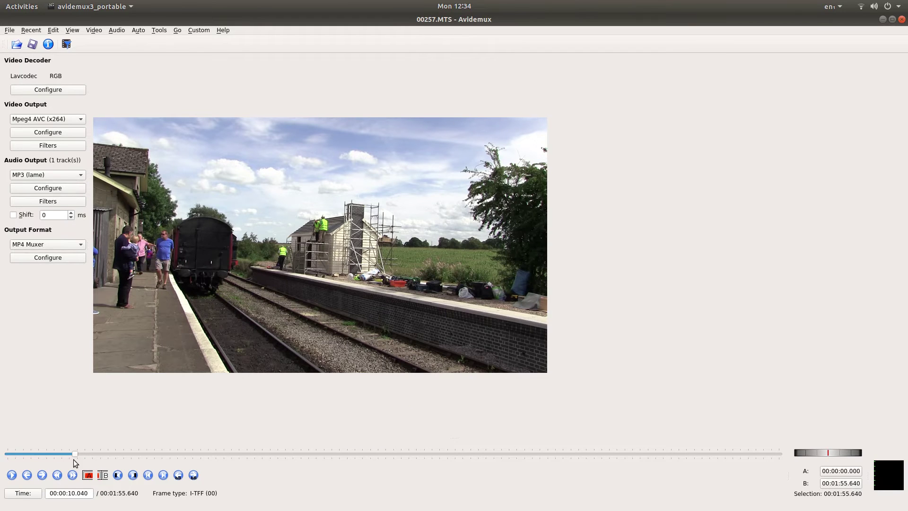
{"action": "left_click_drag", "start_coordinate": [74, 453], "coordinate": [5, 454]}
{"action": "left_click", "coordinate": [12, 475]}
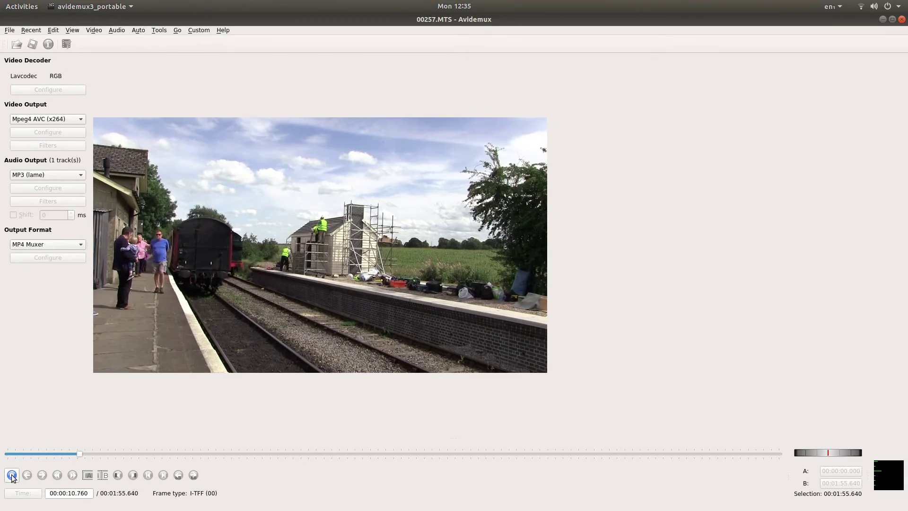
{"action": "left_click", "coordinate": [12, 476]}
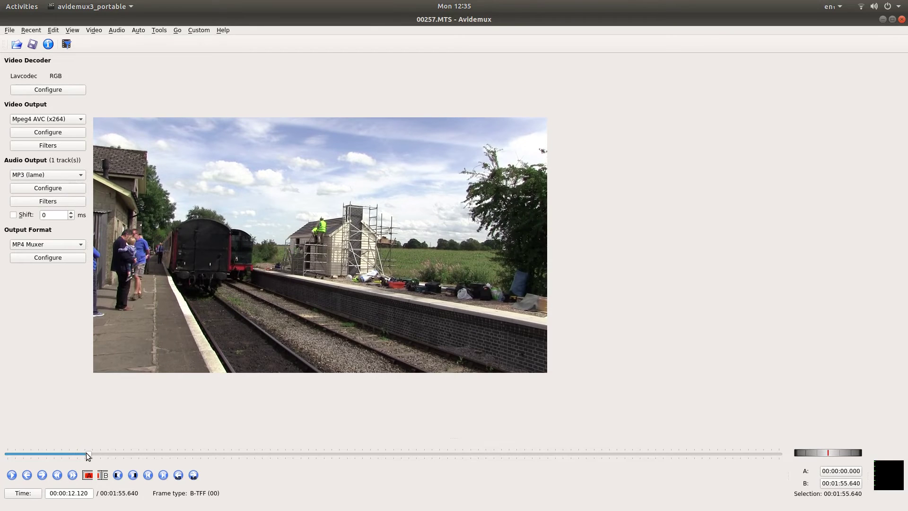
{"action": "left_click_drag", "start_coordinate": [86, 453], "coordinate": [200, 457]}
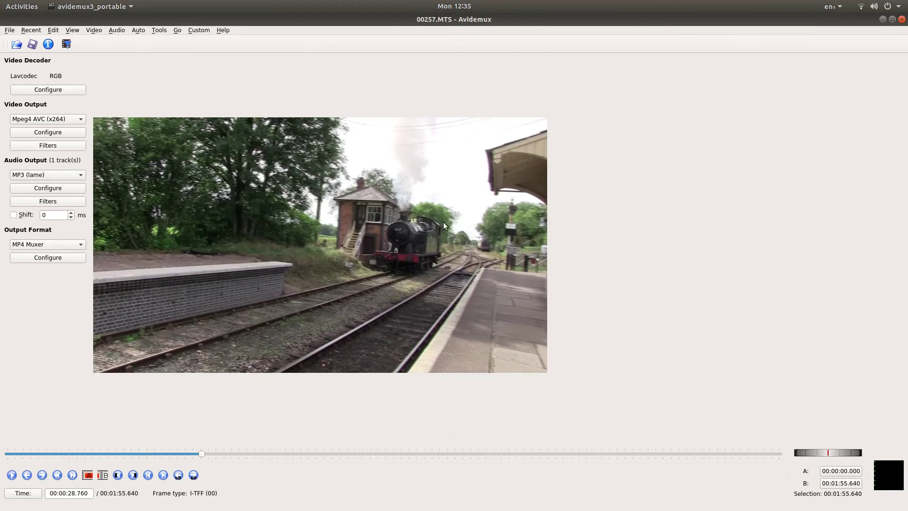
Step: Mark 00:00:28.760 to 00:01:28.340 and cut that minute of footage out
{"action": "left_click", "coordinate": [89, 475]}
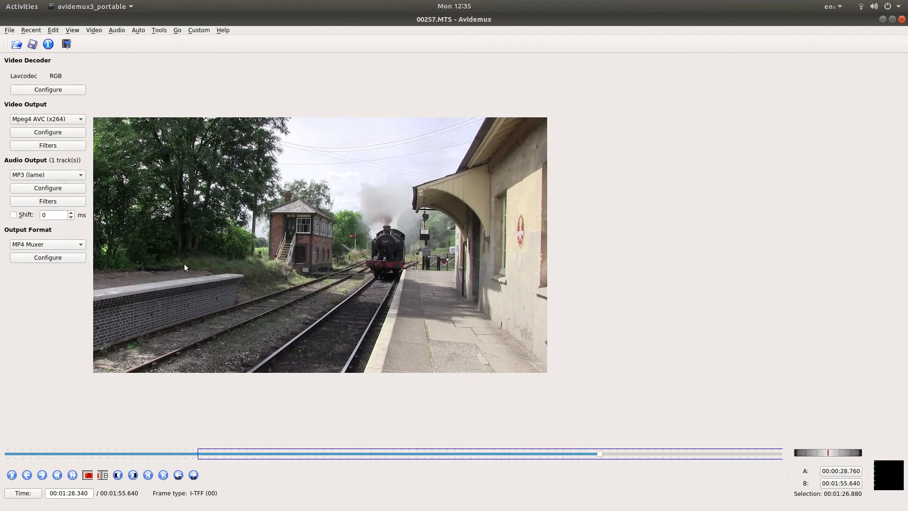
{"action": "left_click", "coordinate": [104, 476]}
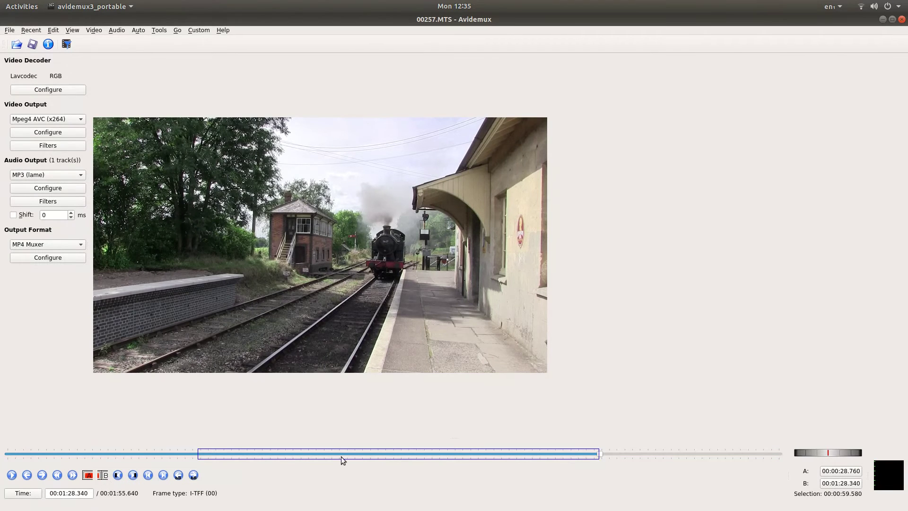
{"action": "key", "text": "ctrl+x"}
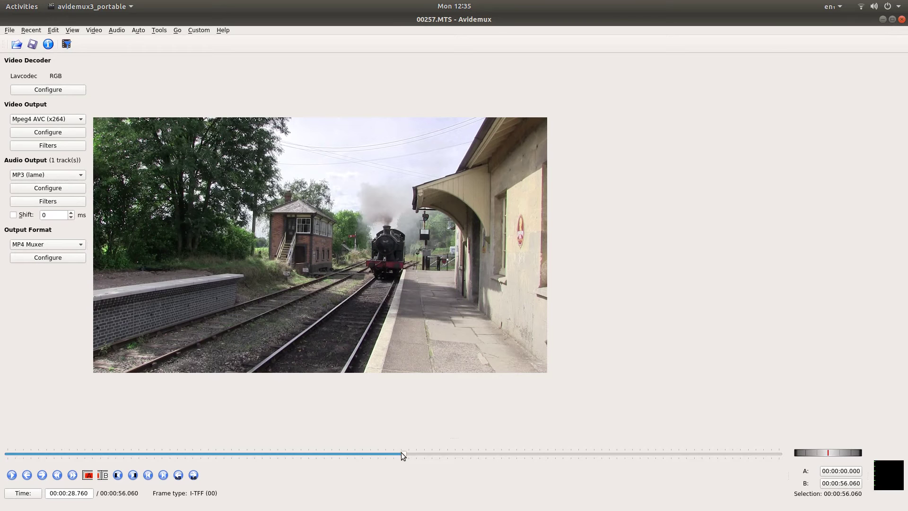
Step: Mark the ending from 00:00:47.480 to 00:00:56.000 and cut it, leaving 00:00:47.490
{"action": "left_click_drag", "start_coordinate": [404, 455], "coordinate": [786, 451]}
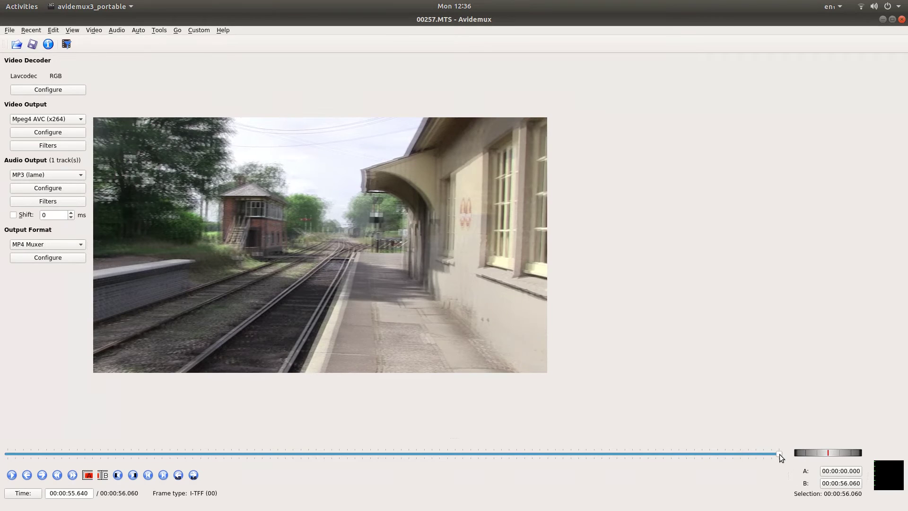
{"action": "left_click_drag", "start_coordinate": [780, 456], "coordinate": [777, 457]}
{"action": "left_click", "coordinate": [12, 476]}
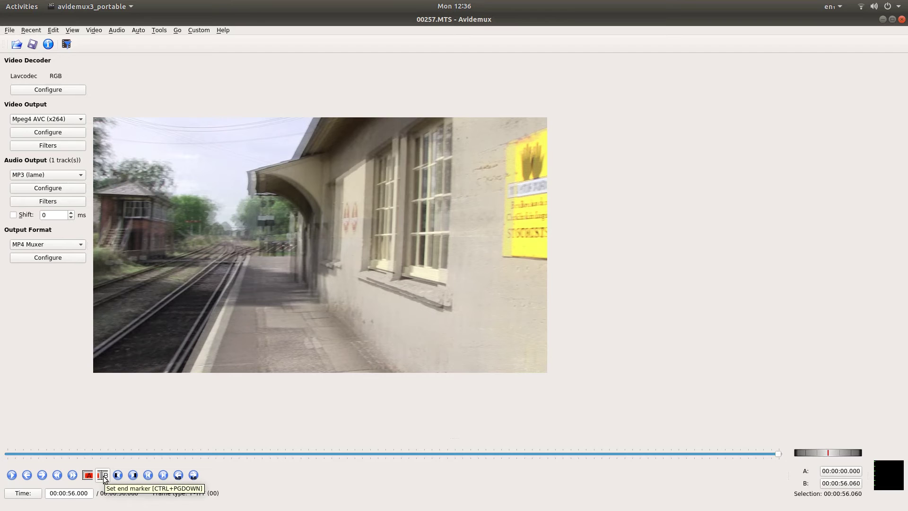
{"action": "left_click", "coordinate": [105, 478]}
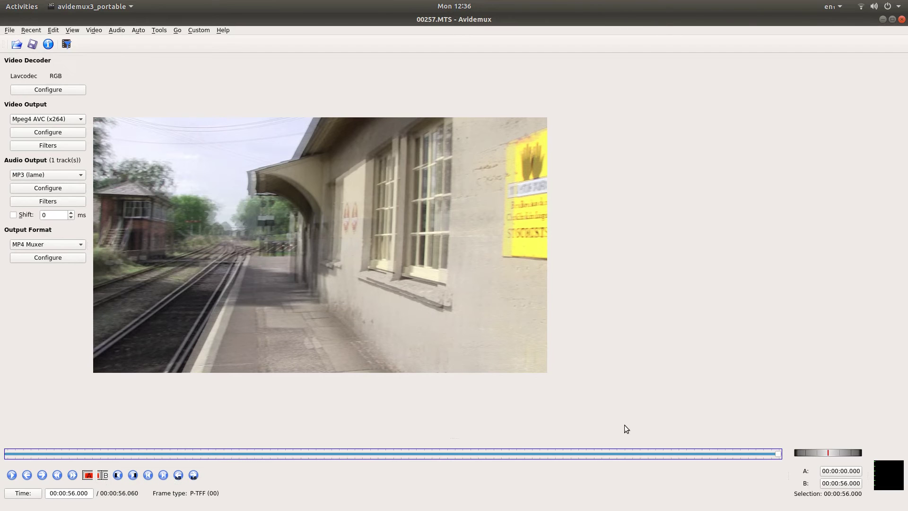
{"action": "left_click_drag", "start_coordinate": [779, 457], "coordinate": [664, 455]}
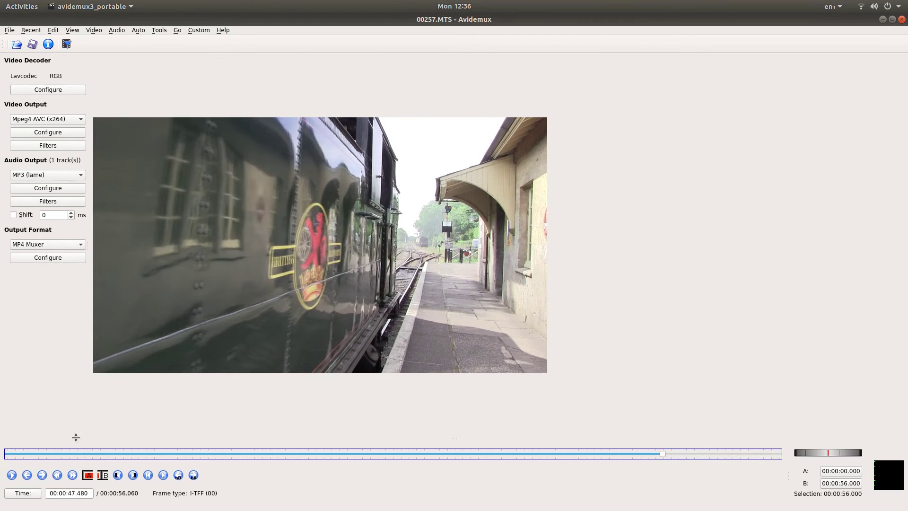
{"action": "left_click", "coordinate": [88, 475]}
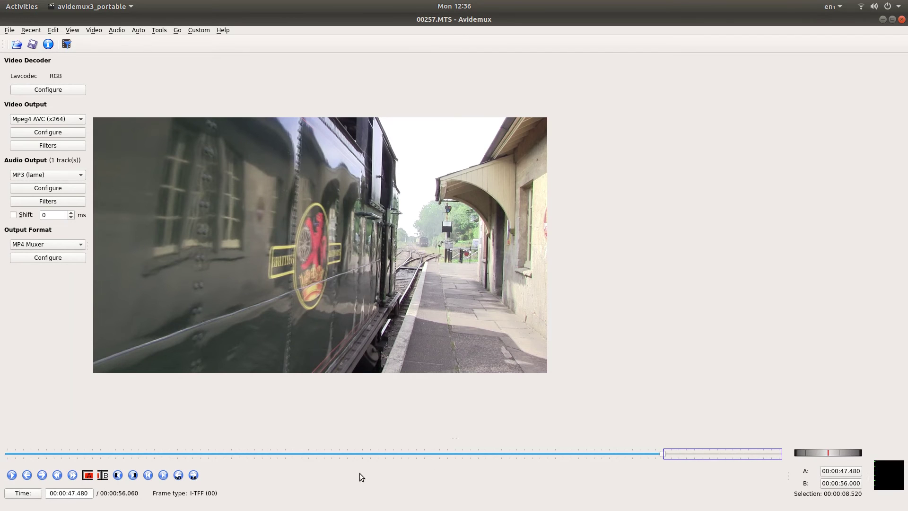
{"action": "key", "text": "ctrl+x"}
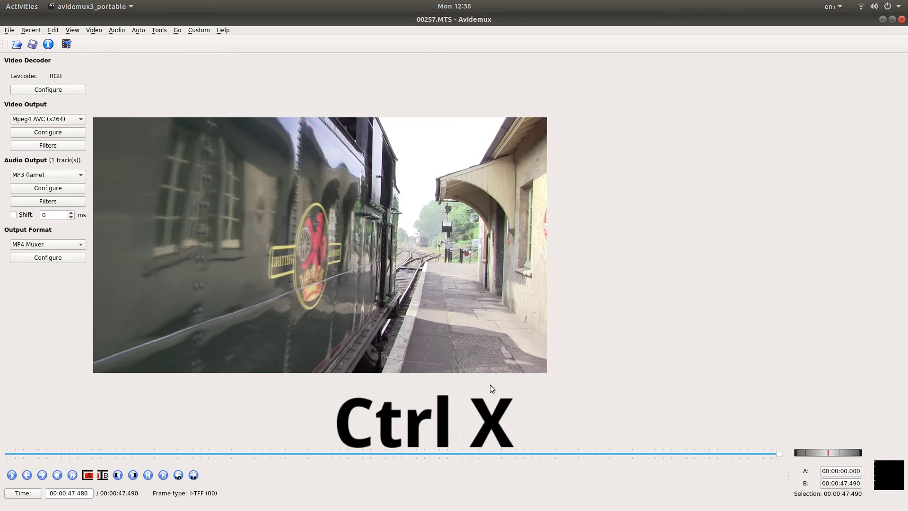
{"action": "left_click_drag", "start_coordinate": [780, 457], "coordinate": [1, 456]}
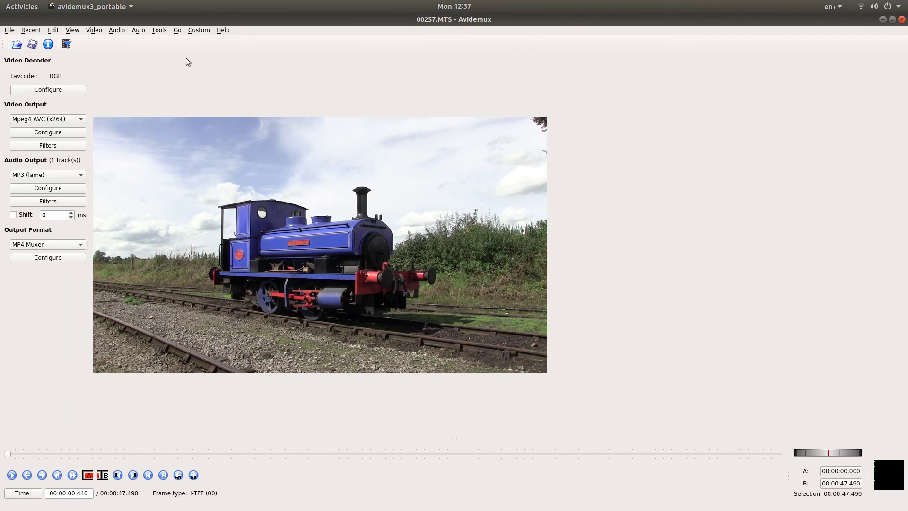
Step: Save the edited video as TRAINS.mp4 in the Desktop folder, then minimize the editor
{"action": "left_click", "coordinate": [32, 45]}
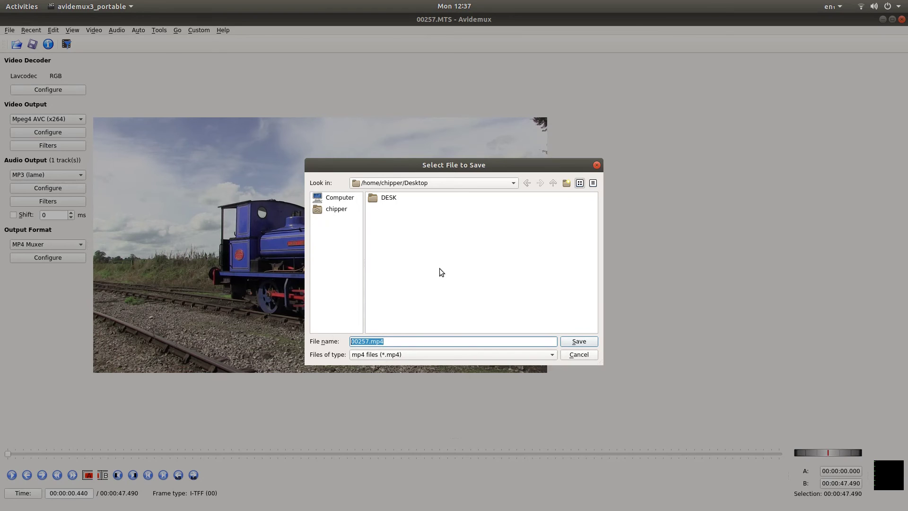
{"action": "type", "text": "R"}
{"action": "key", "text": "BackSpace"}
{"action": "type", "text": "TRAINS"}
{"action": "left_click", "coordinate": [332, 210]}
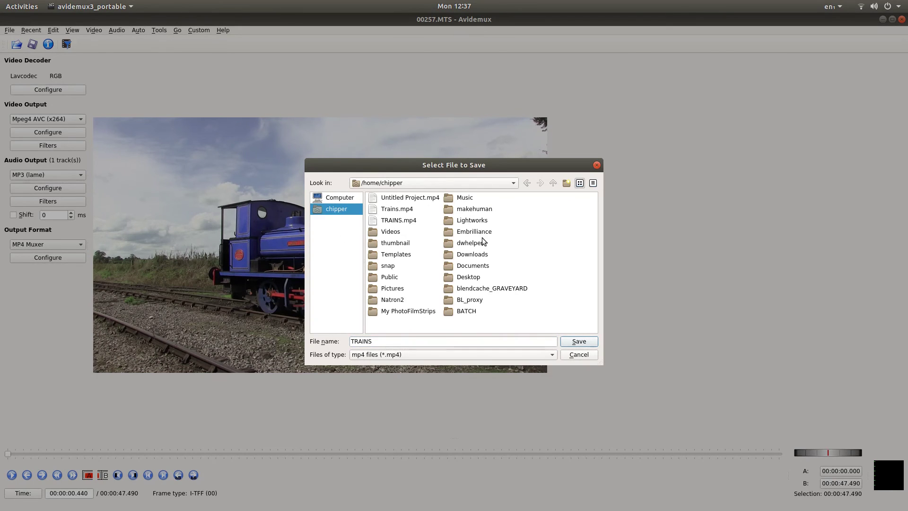
{"action": "double_click", "coordinate": [477, 278]}
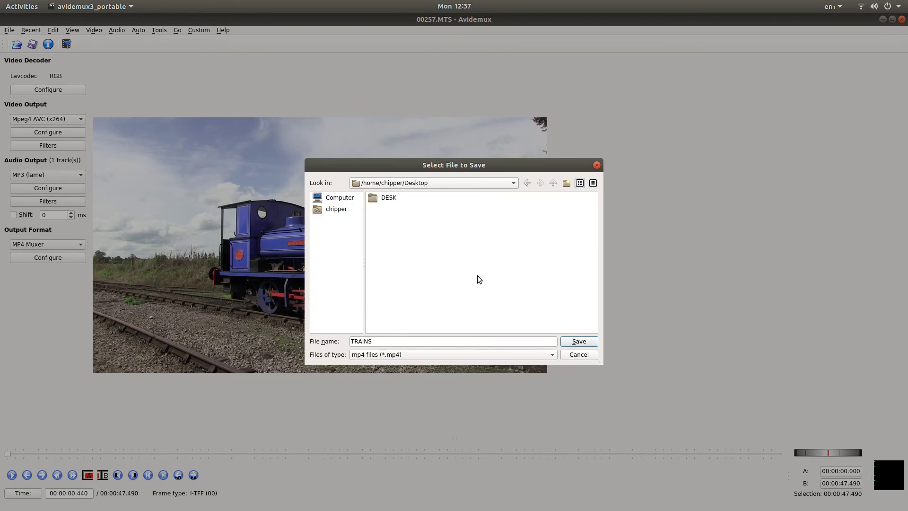
{"action": "left_click", "coordinate": [575, 343]}
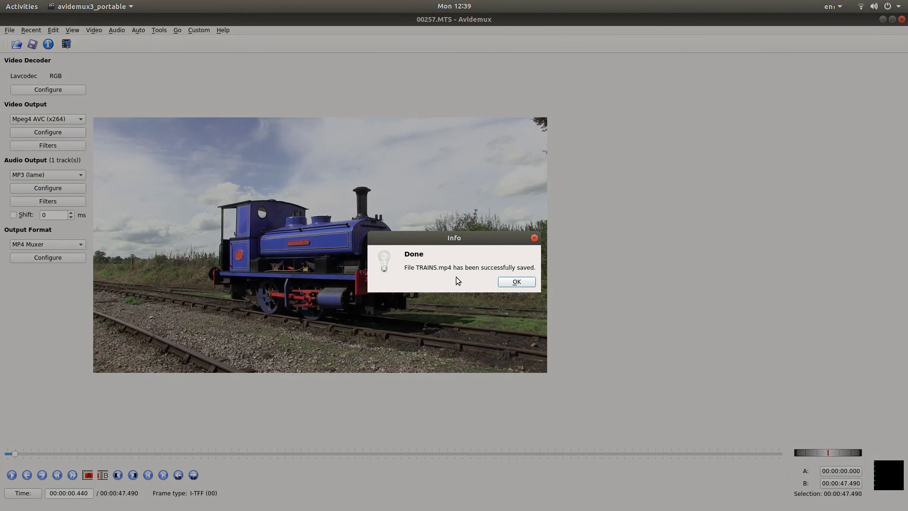
{"action": "left_click", "coordinate": [509, 283]}
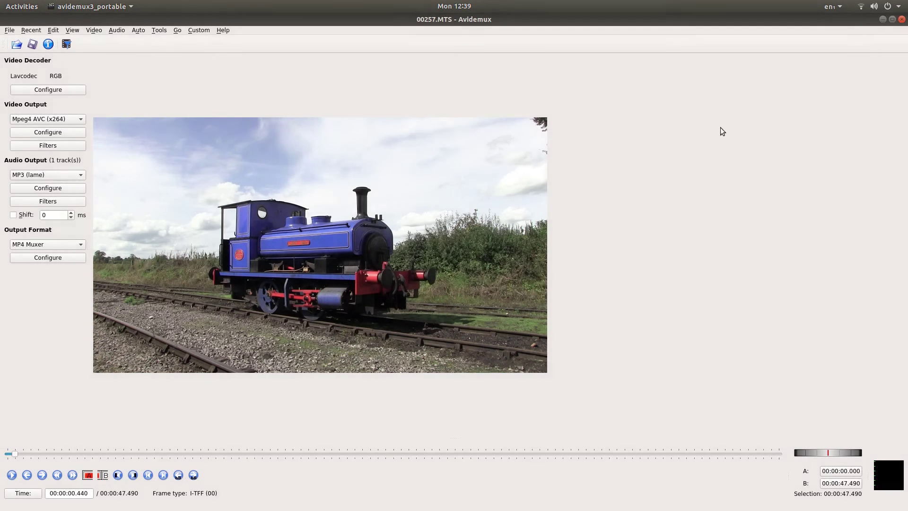
{"action": "left_click", "coordinate": [883, 20]}
Step: Clear the open windows from the desktop and play TRAINS.mp4 in VLC media player
{"action": "left_click", "coordinate": [883, 20]}
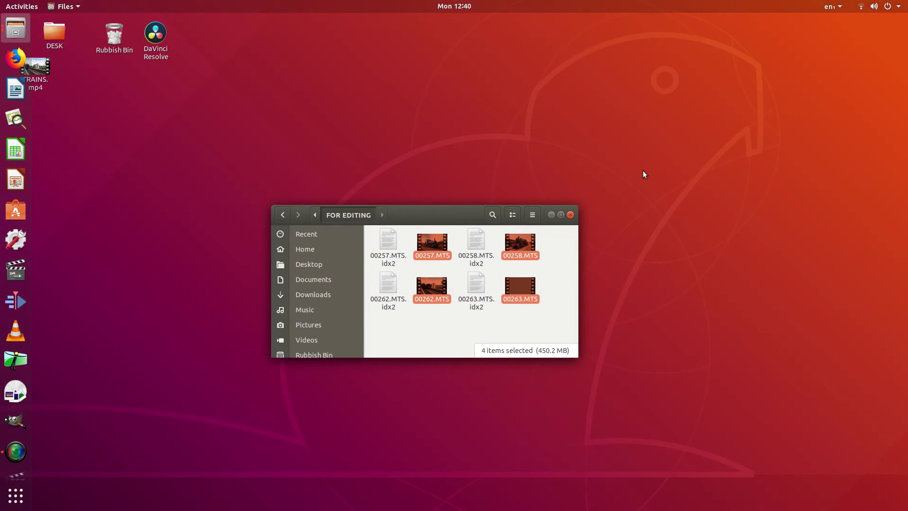
{"action": "left_click", "coordinate": [551, 215]}
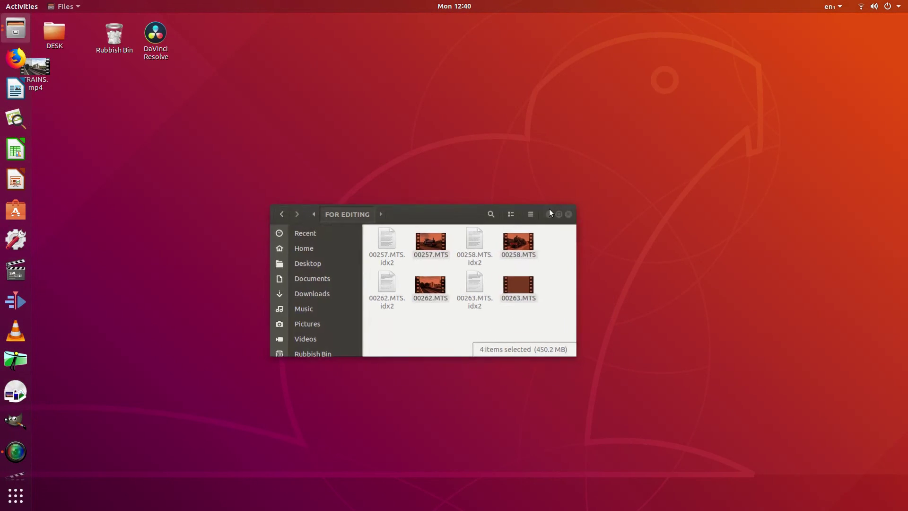
{"action": "right_click", "coordinate": [38, 71]}
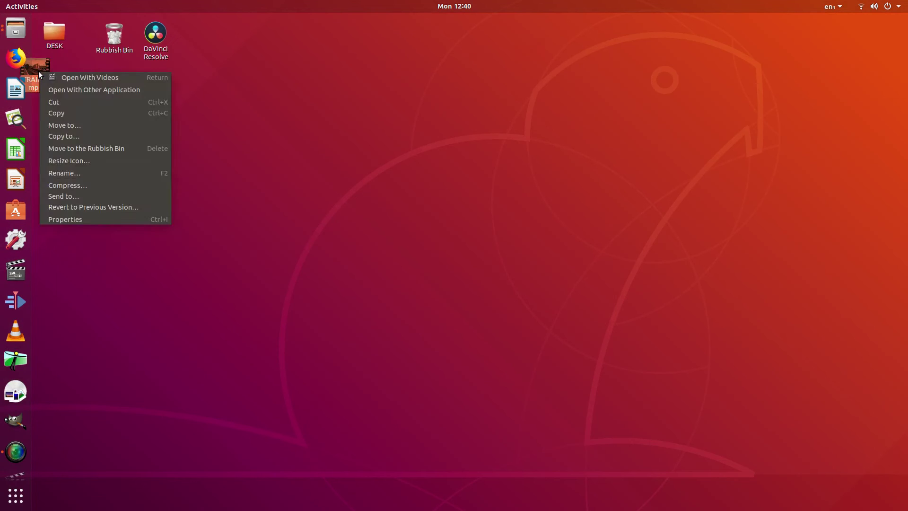
{"action": "left_click", "coordinate": [108, 89]}
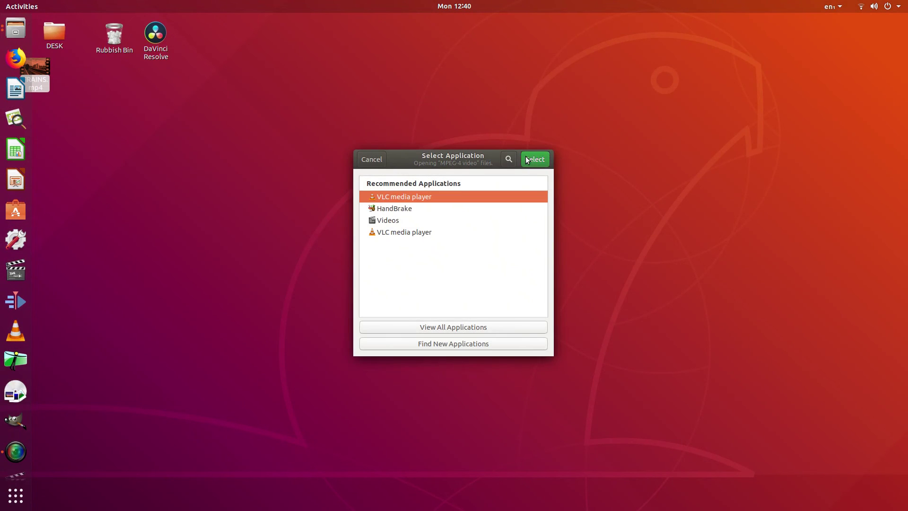
{"action": "left_click", "coordinate": [526, 157]}
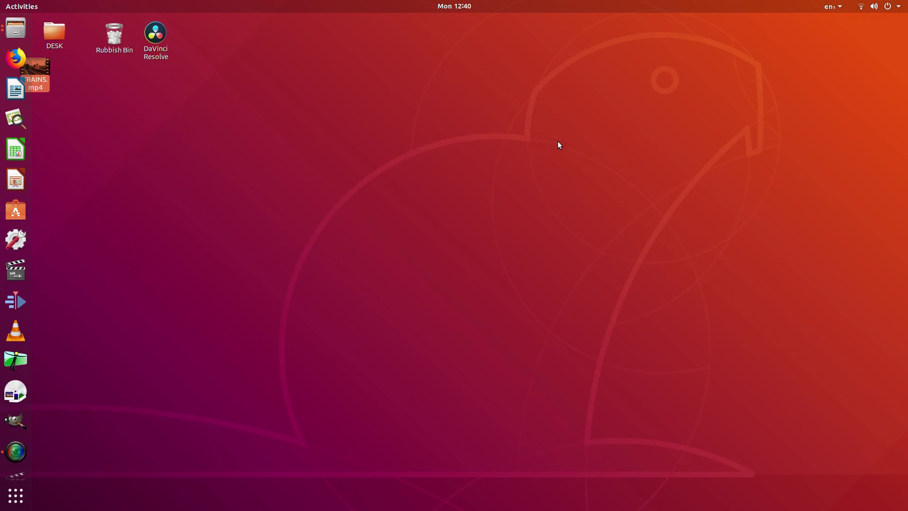